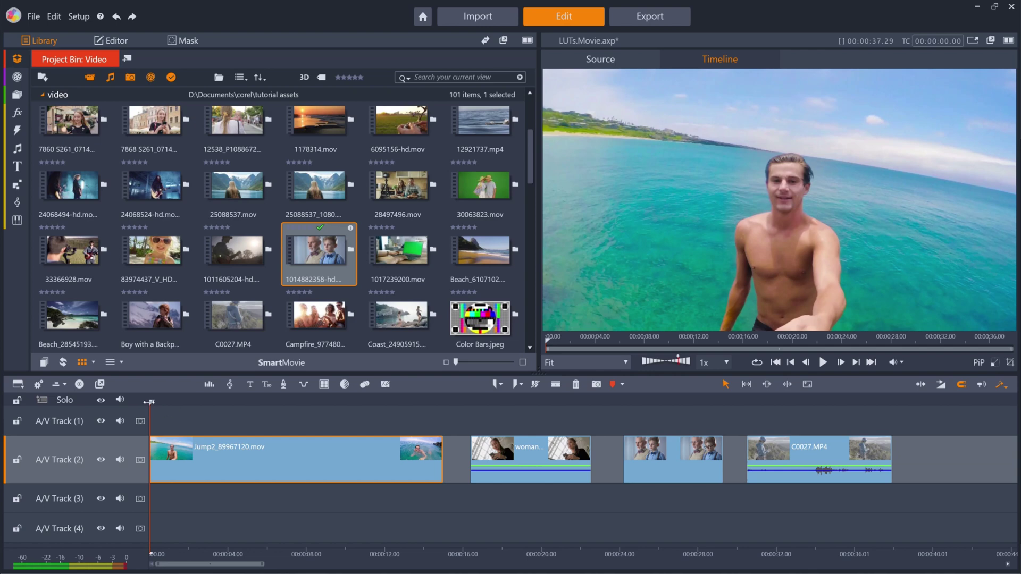
# Preview the Jump clip and apply the Night Moonlight LUT profile to it
pyautogui.moveTo(149, 402); pyautogui.dragTo(372, 402)
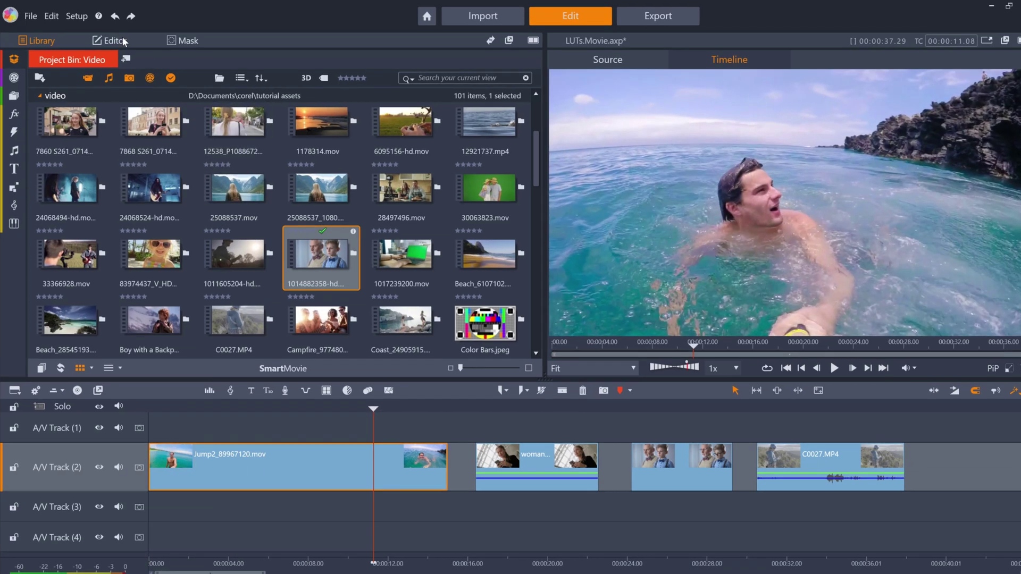
pyautogui.click(122, 40)
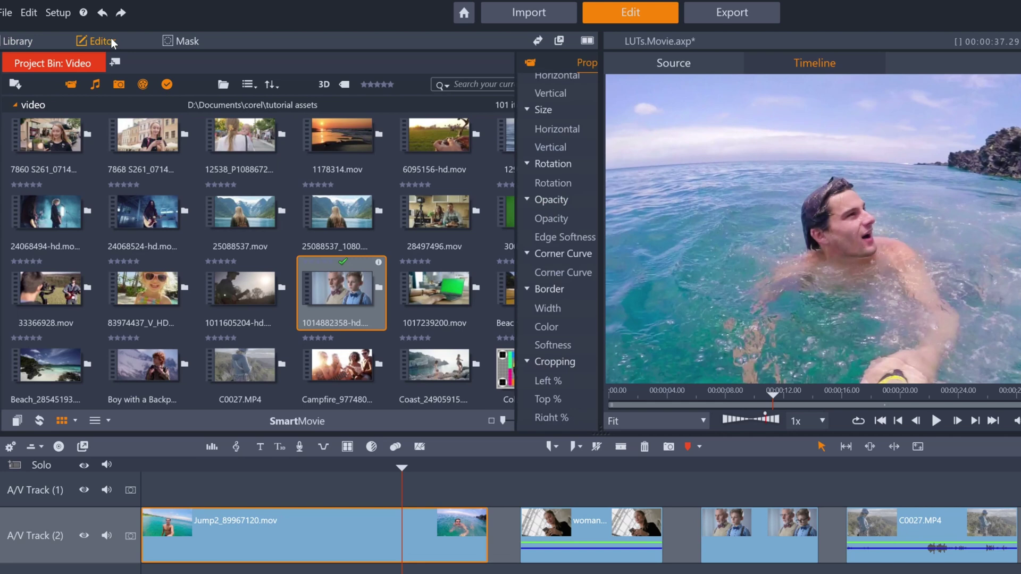
pyautogui.click(215, 64)
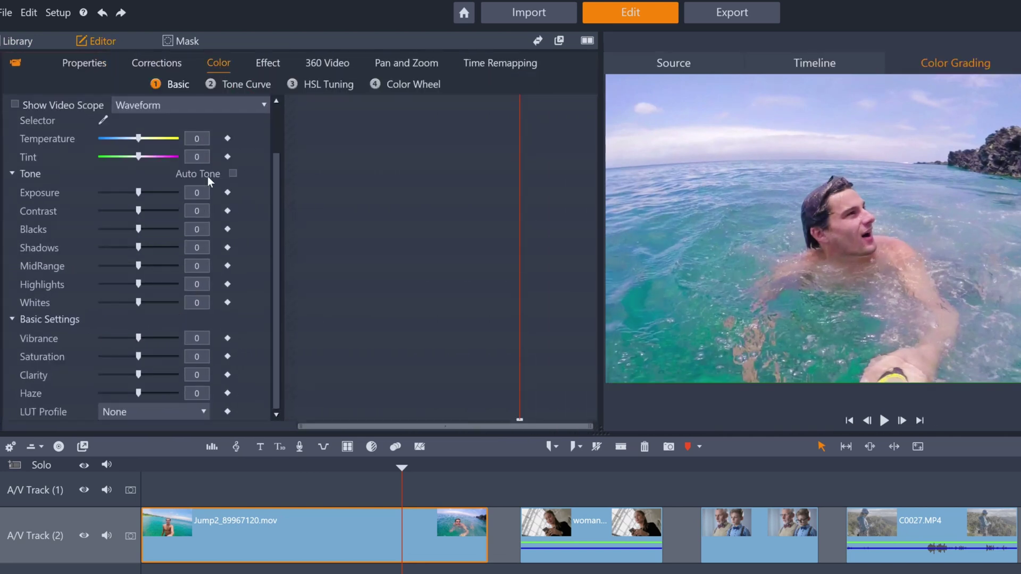
pyautogui.click(151, 413)
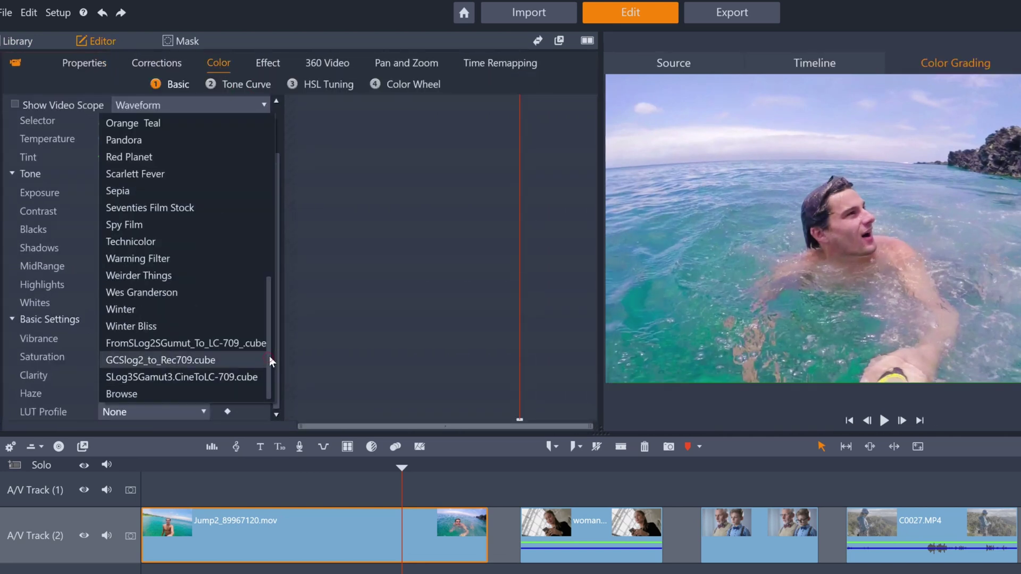
pyautogui.moveTo(269, 356); pyautogui.dragTo(286, 273)
pyautogui.scroll(1, 263, 272)
pyautogui.click(145, 318)
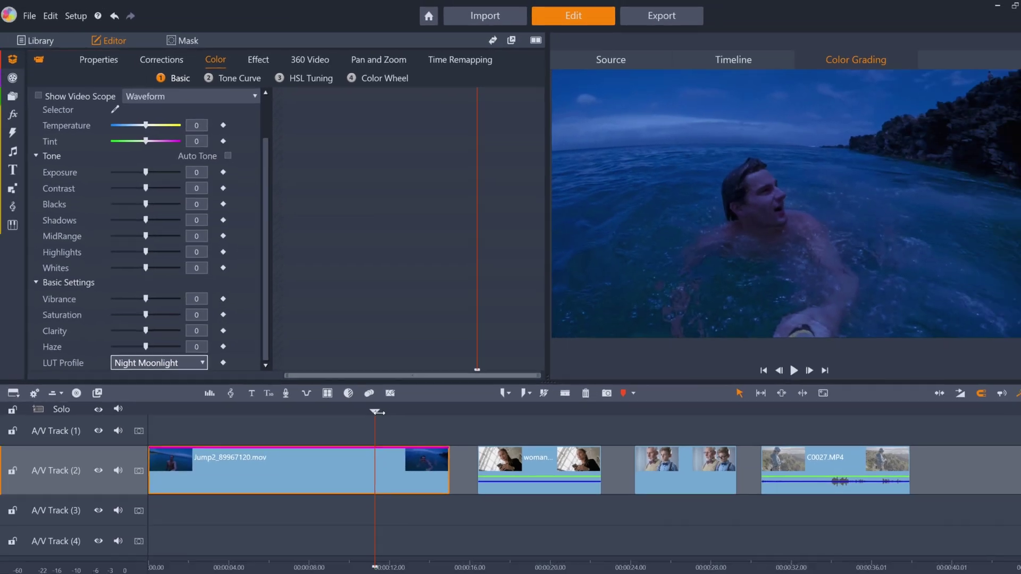
pyautogui.click(377, 412)
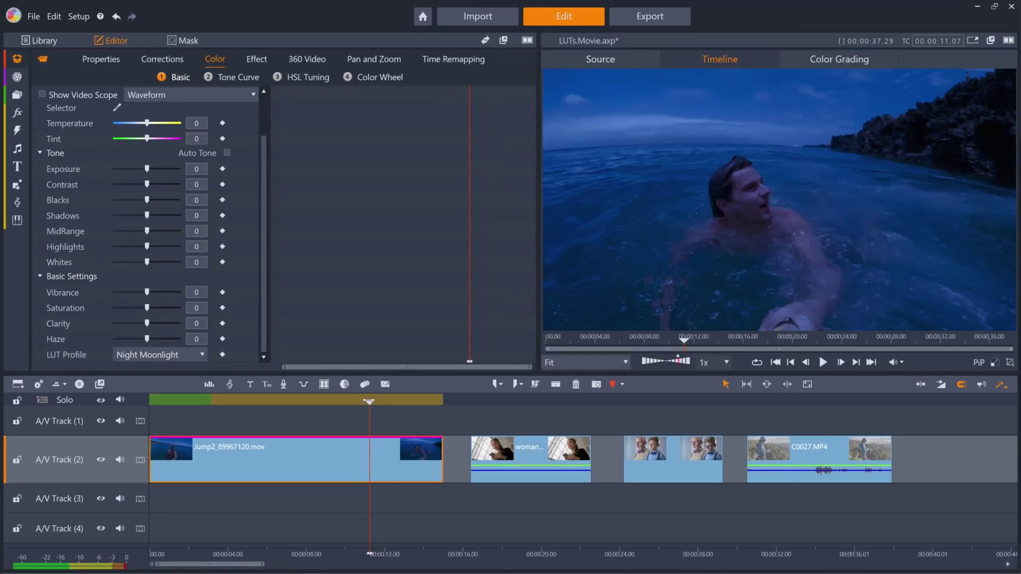
# Give the woman clip the Neo Green LUT profile and review the result
pyautogui.click(524, 448)
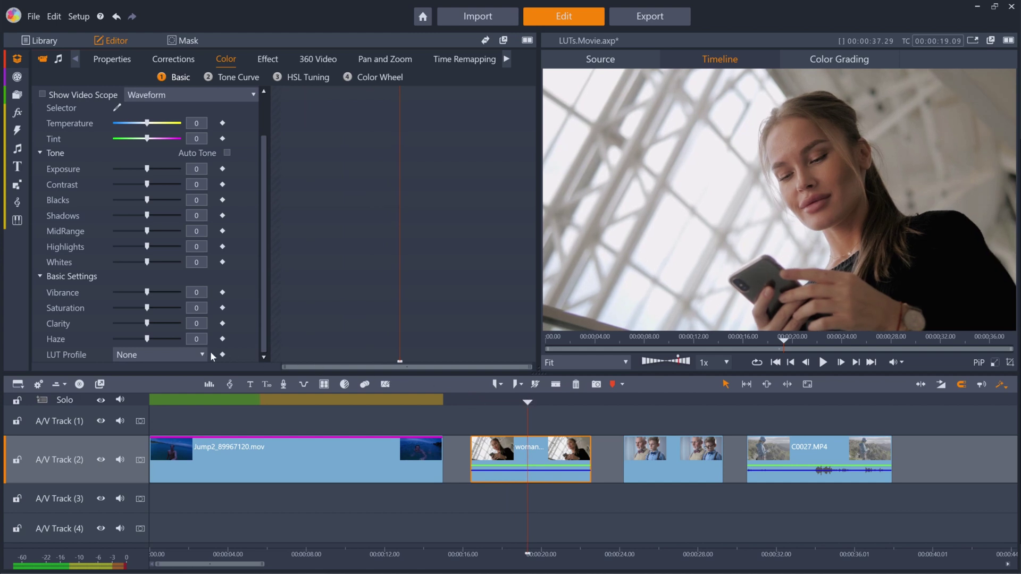
pyautogui.click(189, 353)
pyautogui.scroll(2, 186, 236)
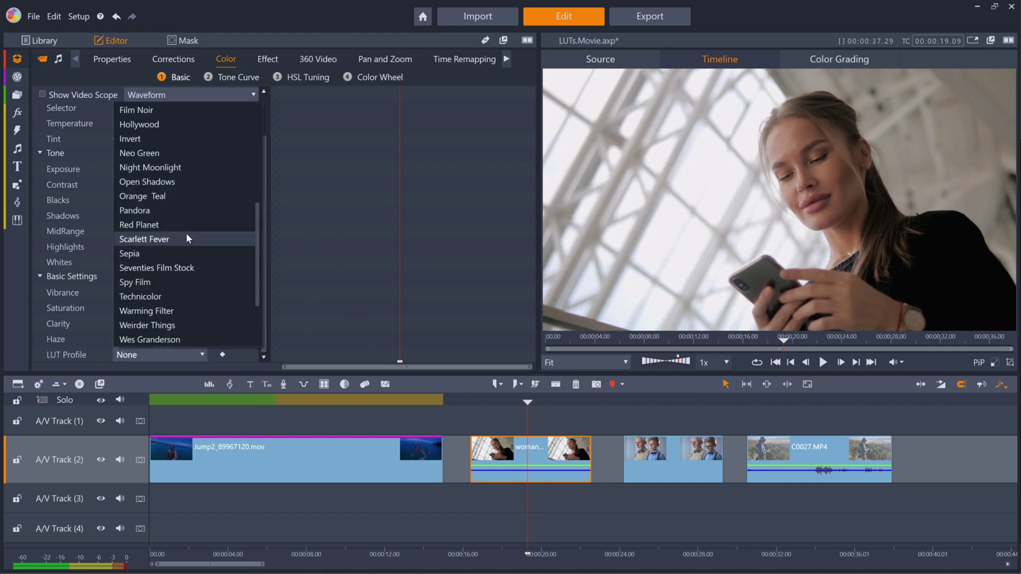
pyautogui.click(152, 152)
pyautogui.moveTo(527, 403); pyautogui.dragTo(553, 399)
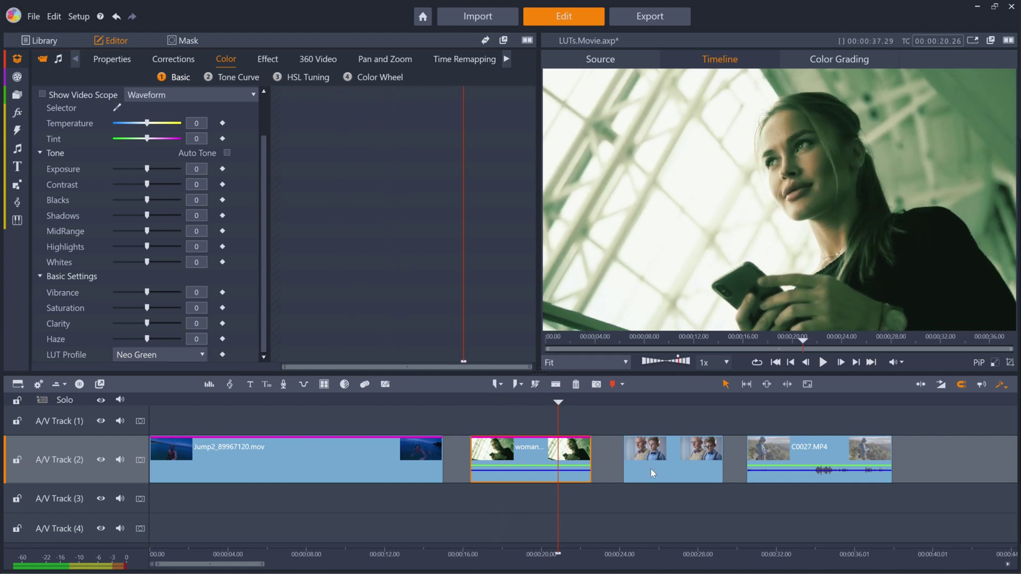
# Apply the Orange Teal LUT profile to the boy-and-old-man clip
pyautogui.click(650, 469)
pyautogui.click(200, 354)
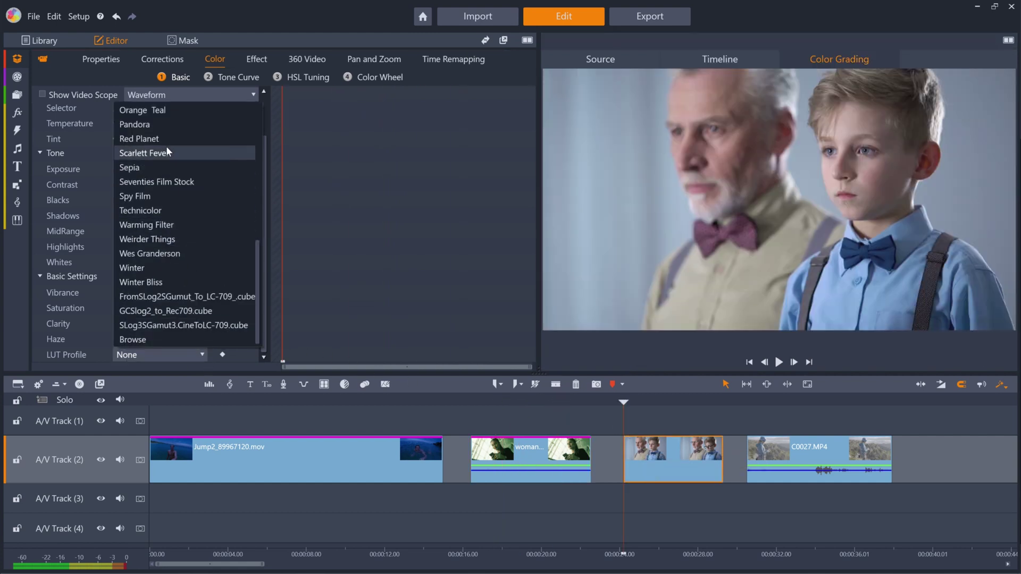
pyautogui.scroll(2, 165, 155)
pyautogui.click(163, 168)
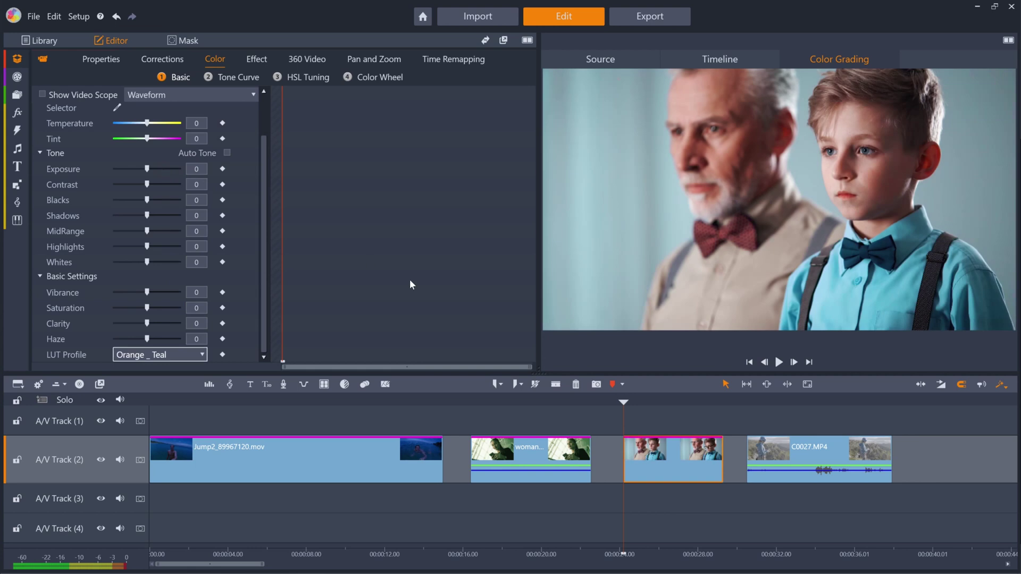
# Review the graded clips, then raise the Jump clip's exposure slightly
pyautogui.moveTo(626, 402); pyautogui.dragTo(695, 402)
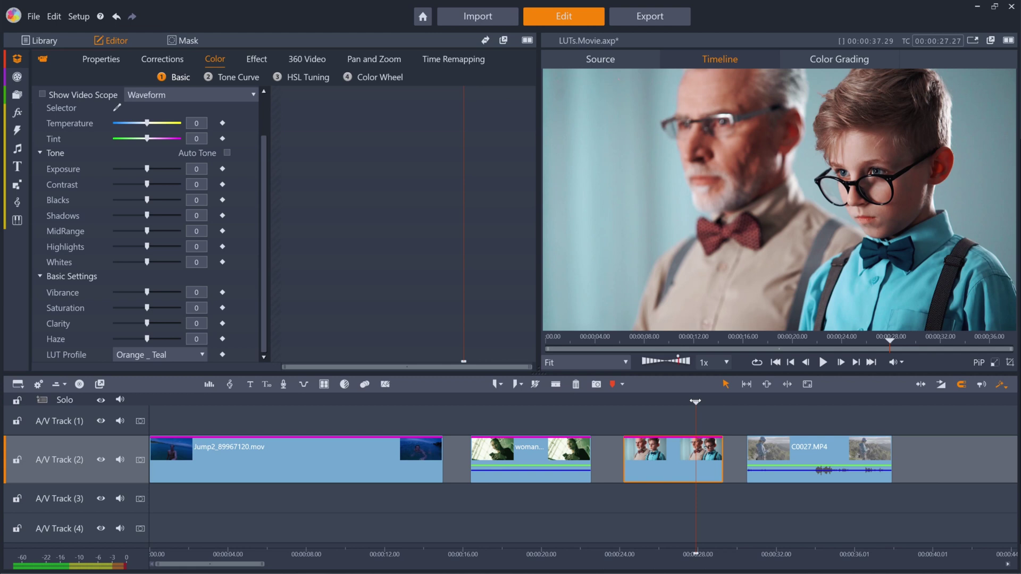
pyautogui.click(256, 449)
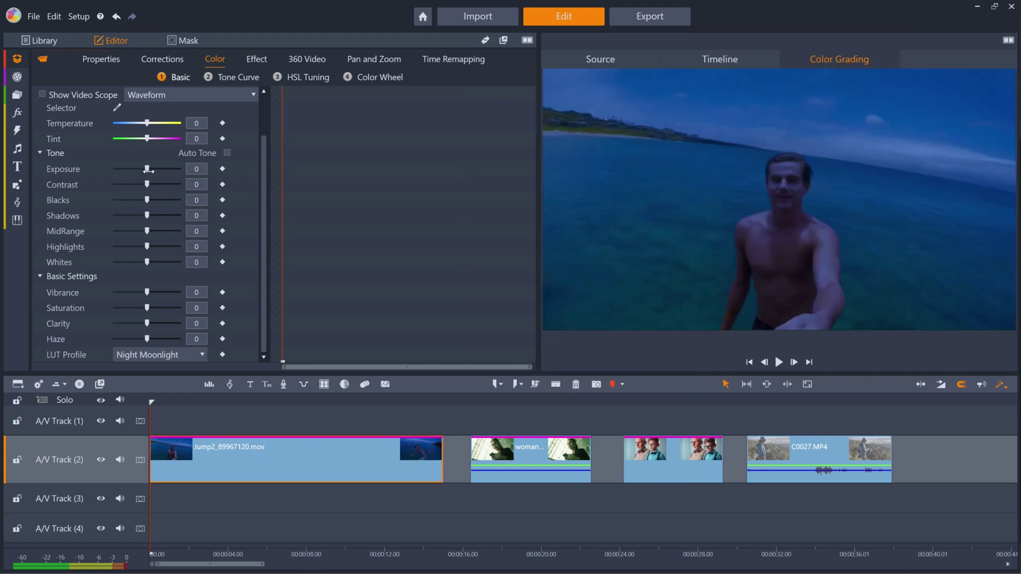
pyautogui.moveTo(148, 169); pyautogui.dragTo(149, 169)
# Set the woman clip's tint to 6 and the boy-and-old-man clip's contrast to -45
pyautogui.click(497, 453)
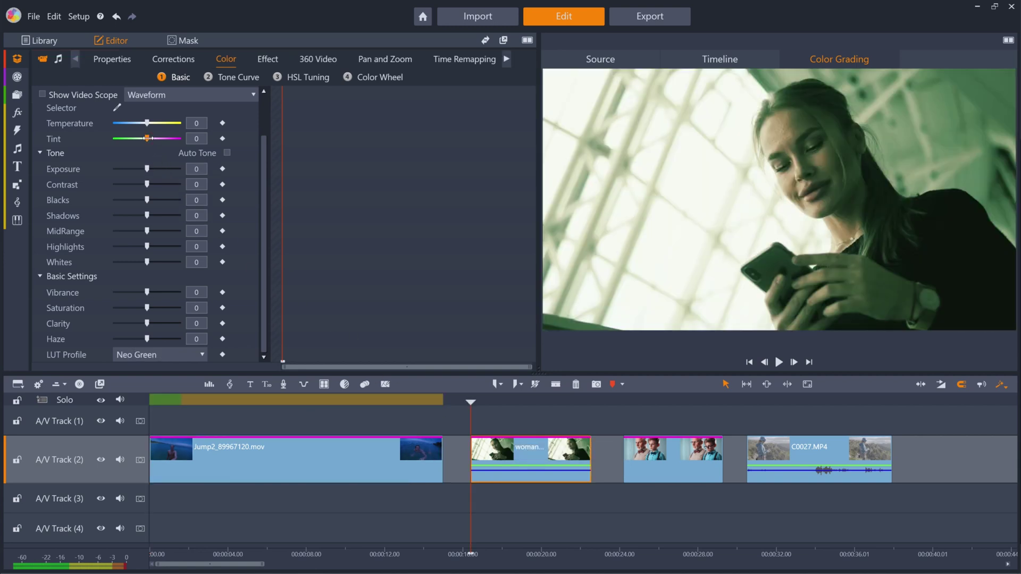
pyautogui.moveTo(150, 138); pyautogui.dragTo(151, 137)
pyautogui.moveTo(150, 137); pyautogui.dragTo(150, 138)
pyautogui.click(666, 473)
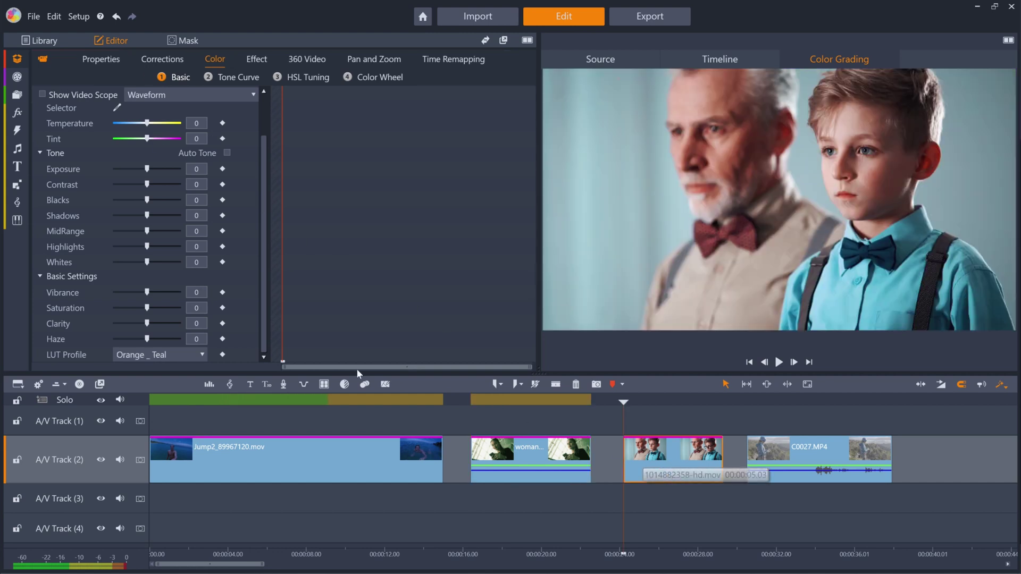
pyautogui.moveTo(148, 183); pyautogui.dragTo(130, 183)
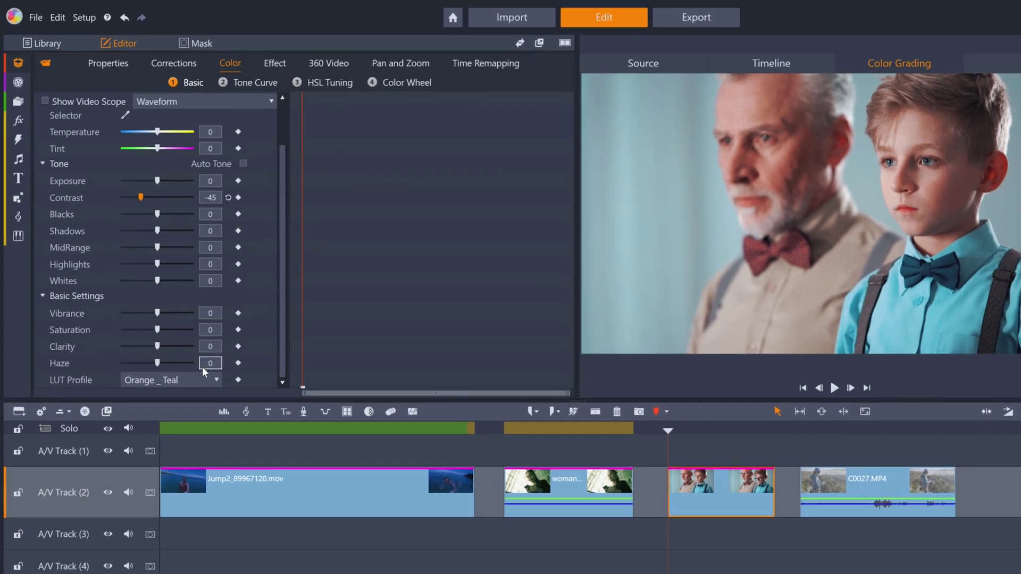
# Browse the .cube LUT profiles, then select the ungraded climber clip C0027.MP4
pyautogui.click(200, 356)
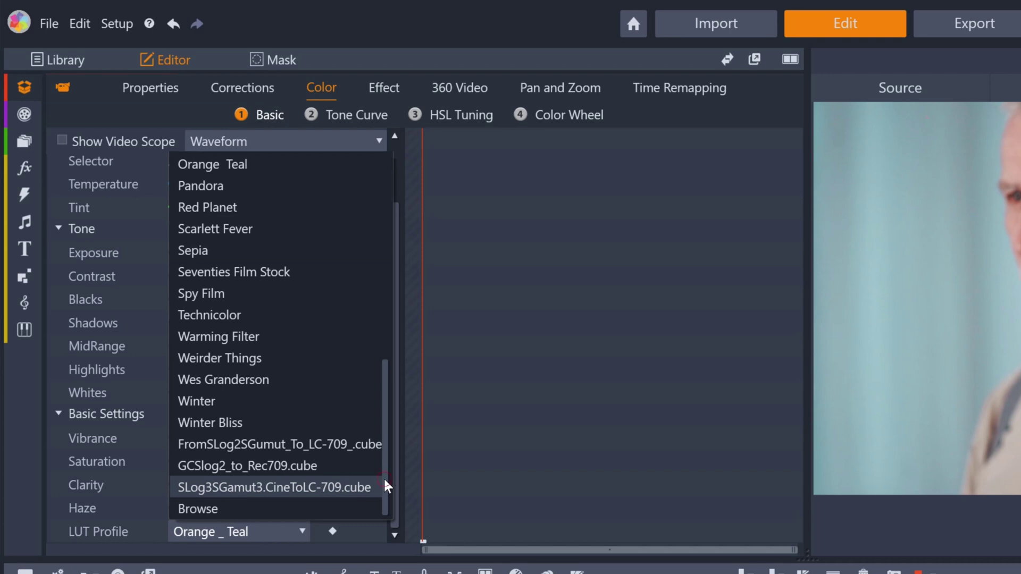
pyautogui.moveTo(384, 477); pyautogui.dragTo(392, 515)
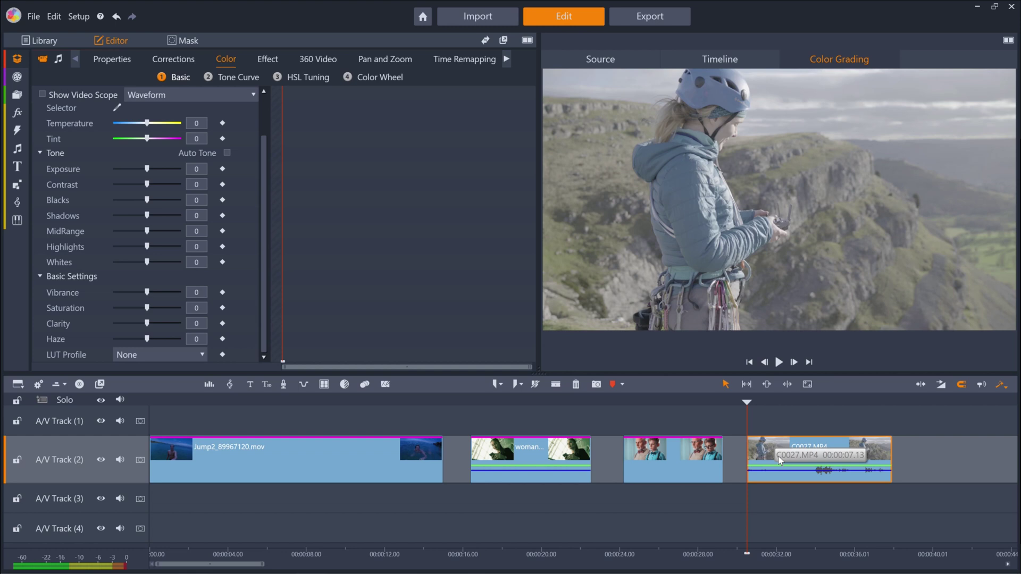
# Move the playhead onto the C0027.MP4 climber clip and scrub through its flat footage
pyautogui.click(754, 402)
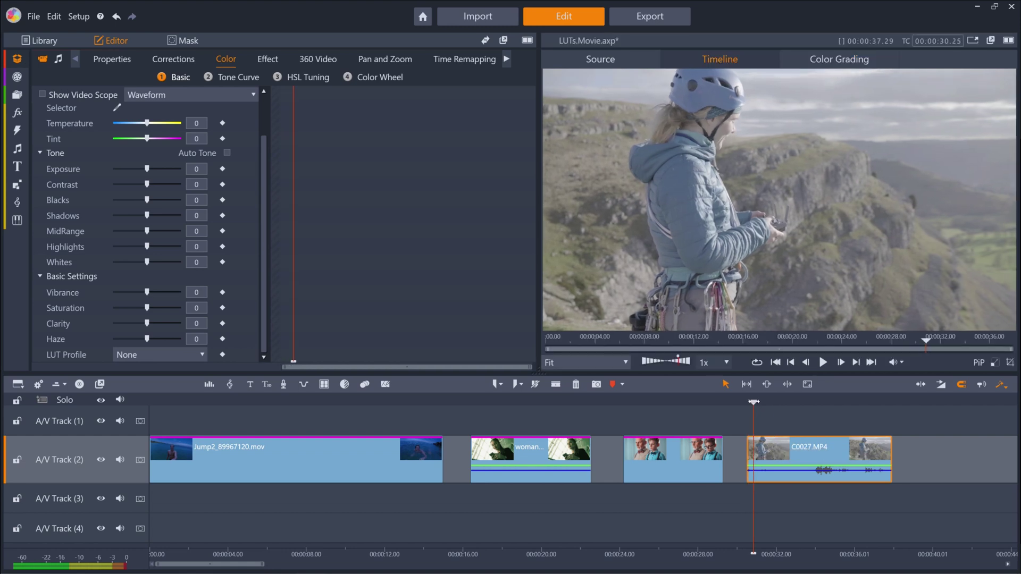
pyautogui.moveTo(754, 402); pyautogui.dragTo(788, 410)
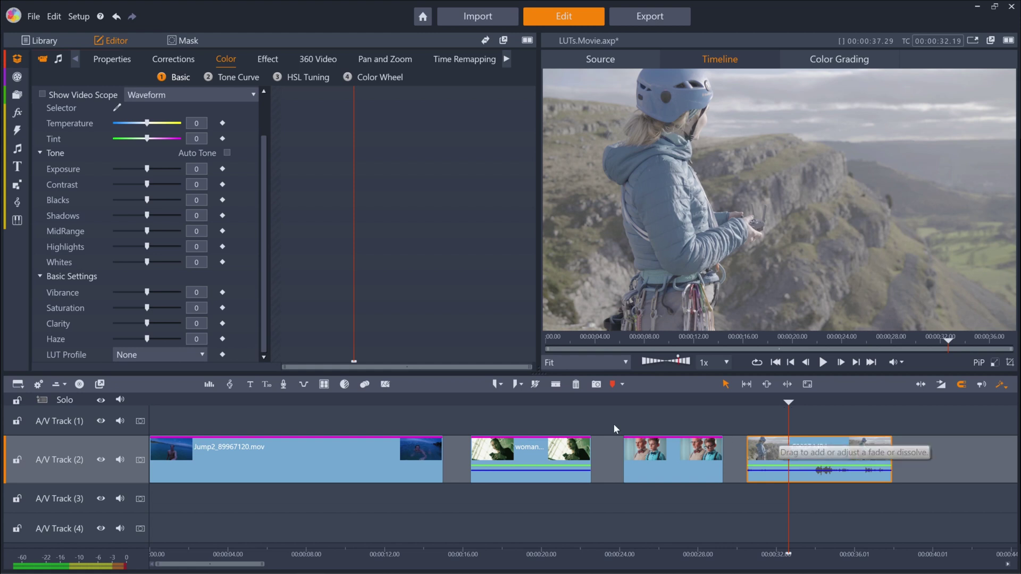
# Apply the GCSlog2_to_Rec709.cube LUT profile to the C0027.MP4 climber clip
pyautogui.click(158, 355)
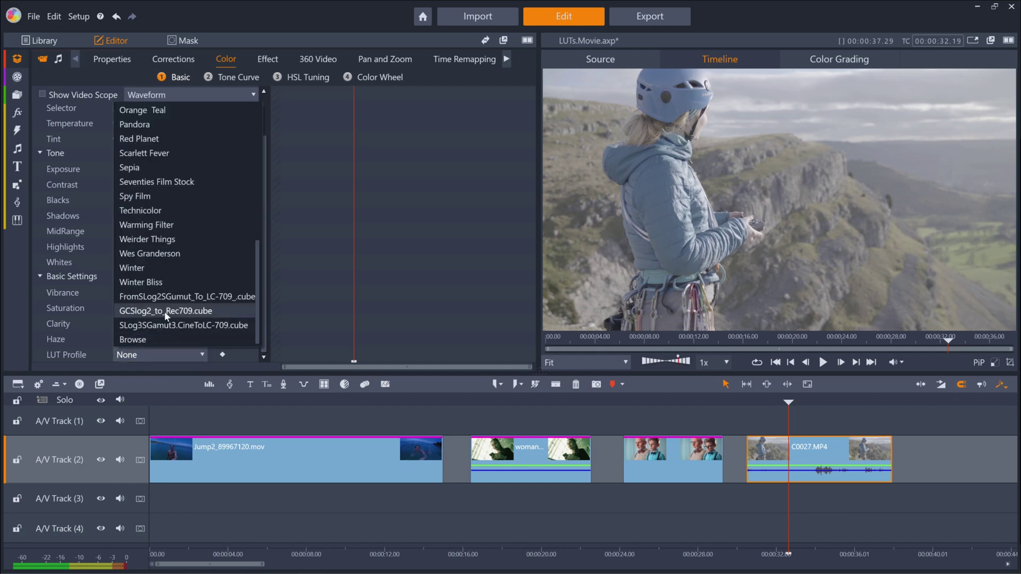
pyautogui.click(165, 314)
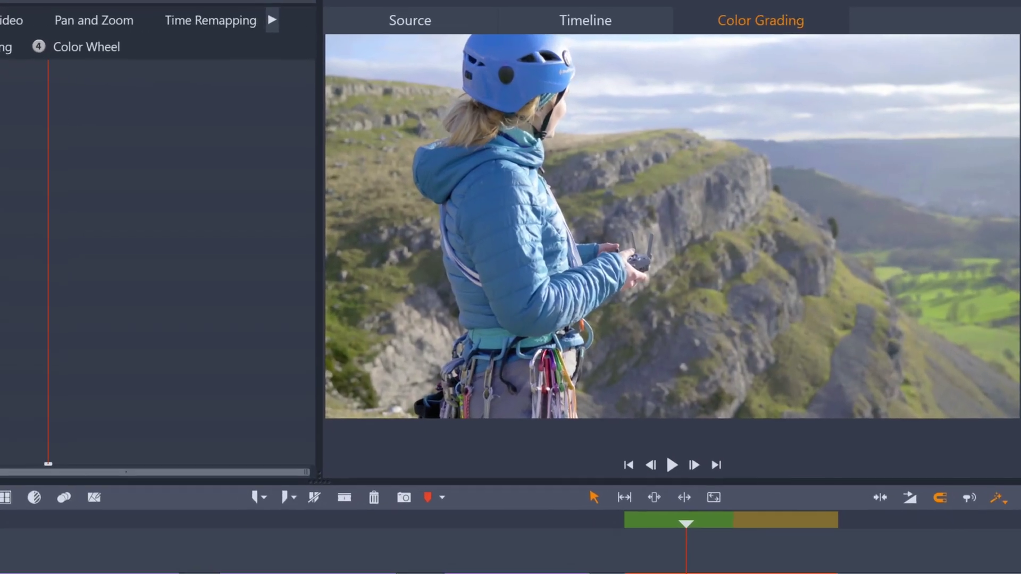